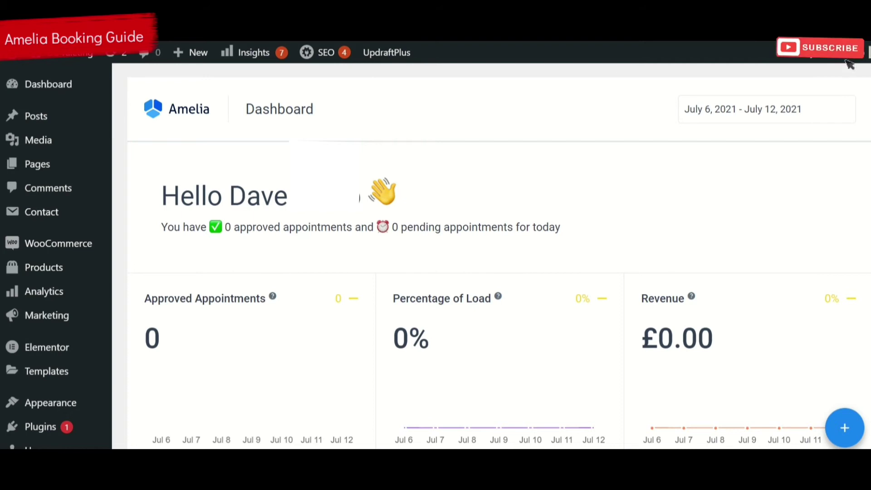
Reload the Amelia dashboard, scroll through it, then switch to the booking Calendar.
{"action": "scroll", "coordinate": [436, 256], "scroll_direction": "down", "scroll_amount": 12}
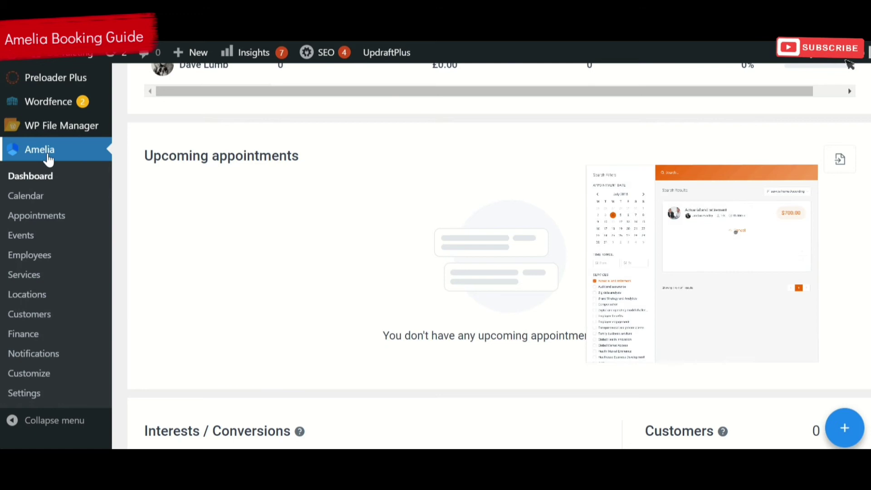
{"action": "left_click", "coordinate": [26, 178]}
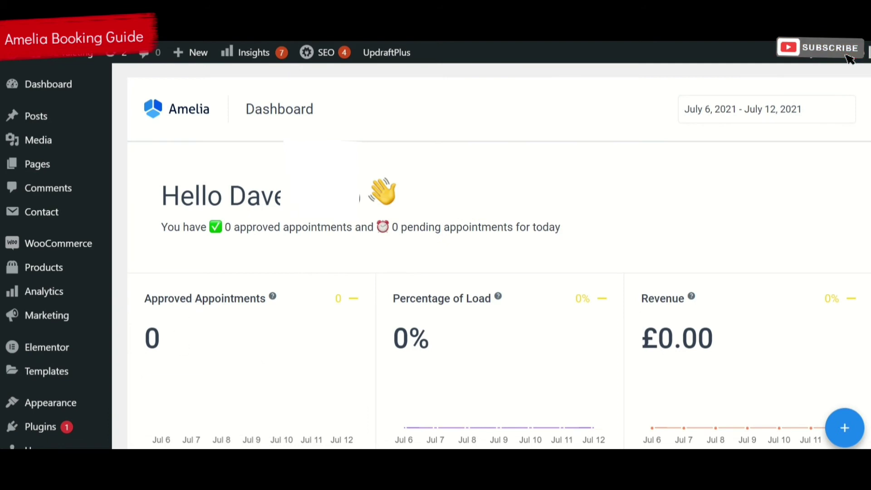
{"action": "scroll", "coordinate": [499, 189], "scroll_direction": "down", "scroll_amount": 3}
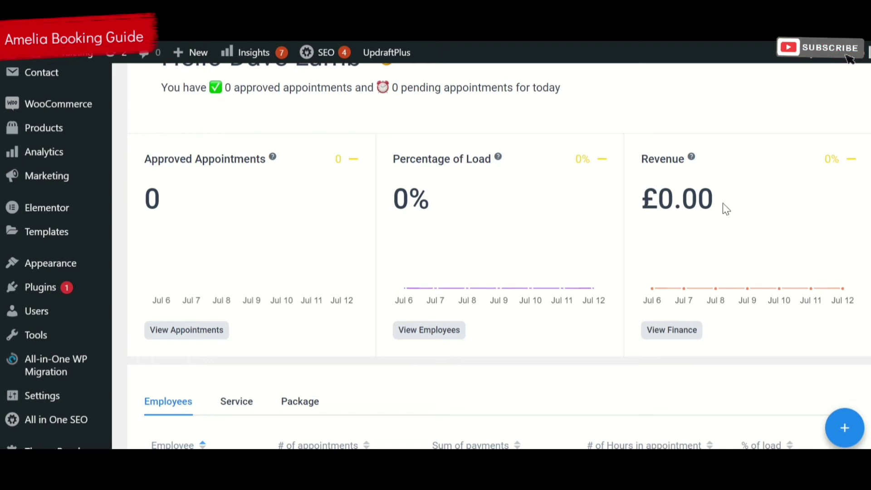
{"action": "scroll", "coordinate": [282, 205], "scroll_direction": "down", "scroll_amount": 5}
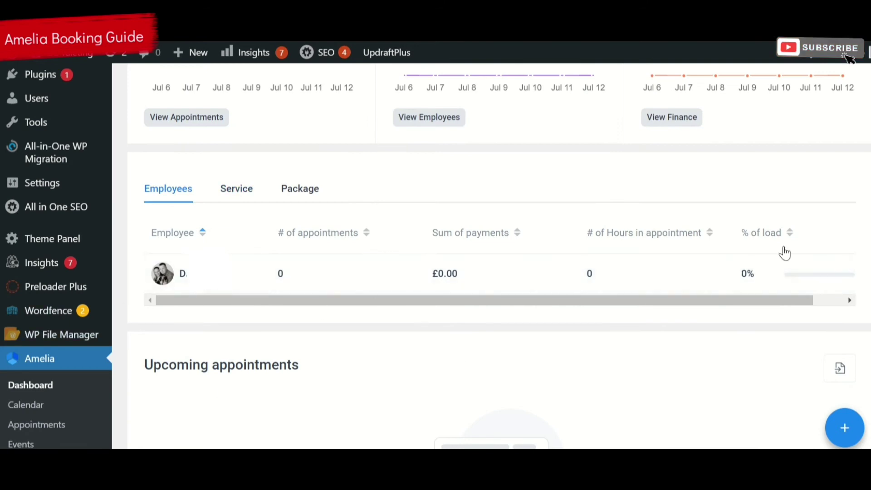
{"action": "scroll", "coordinate": [436, 256], "scroll_direction": "down", "scroll_amount": 3}
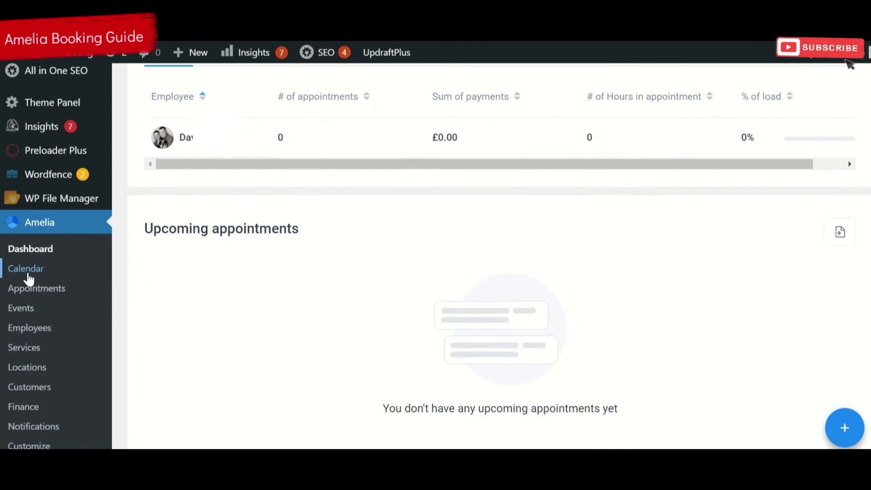
{"action": "left_click", "coordinate": [28, 271]}
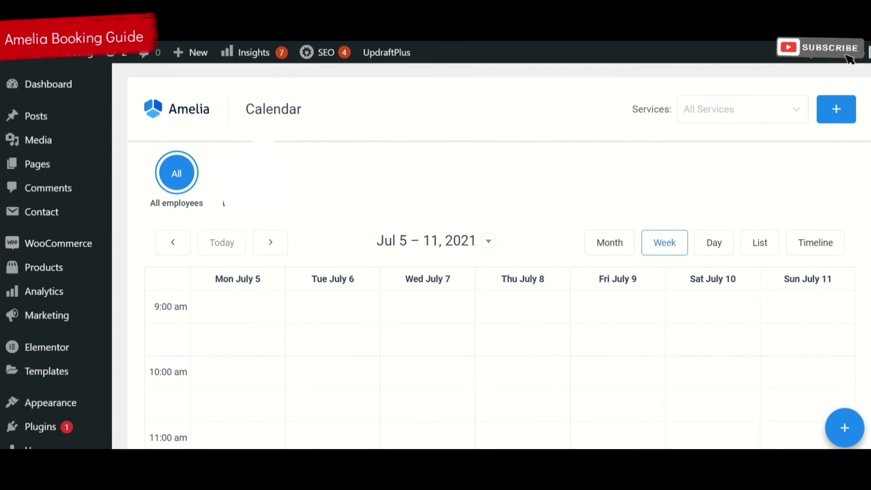
{"action": "scroll", "coordinate": [454, 165], "scroll_direction": "down", "scroll_amount": 4}
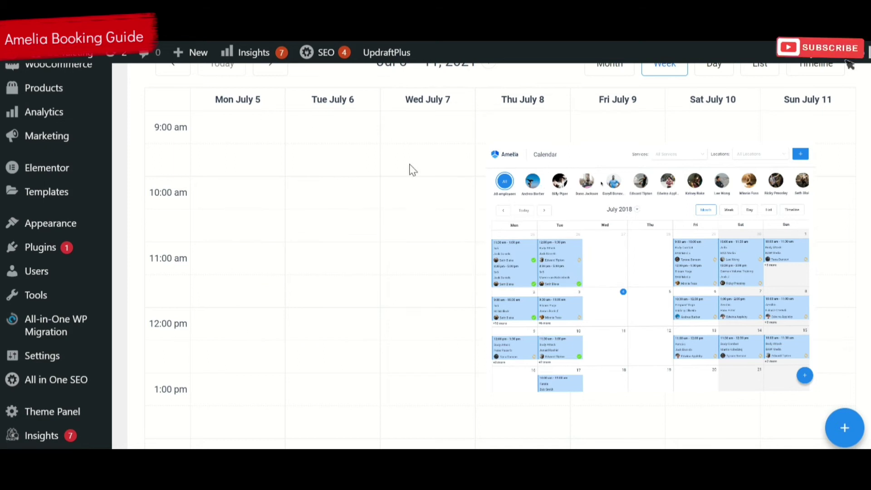
{"action": "scroll", "coordinate": [236, 280], "scroll_direction": "up", "scroll_amount": 3}
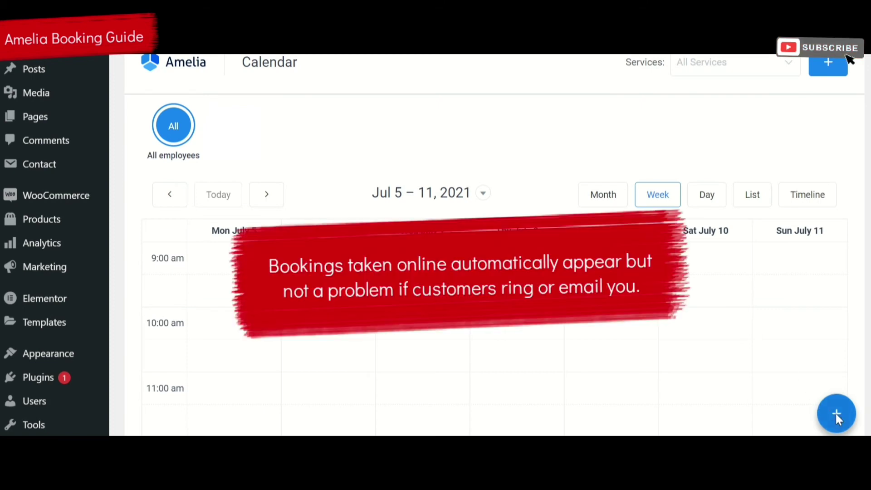
{"action": "left_click", "coordinate": [836, 414]}
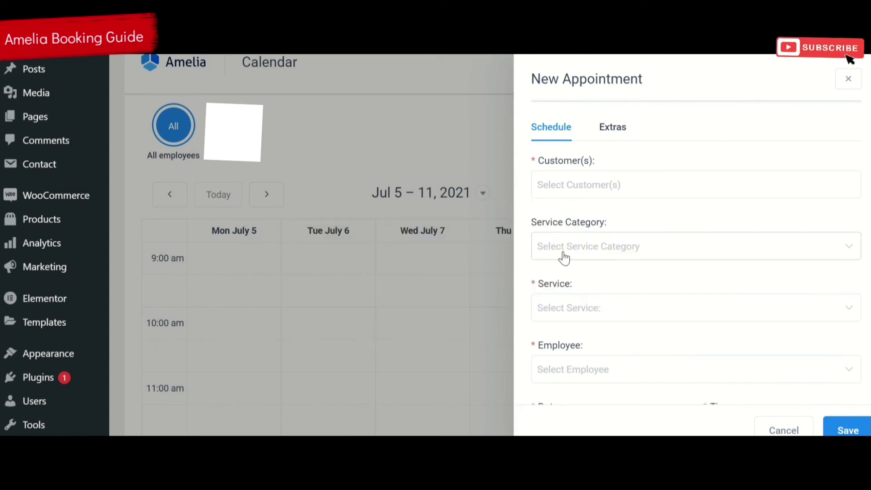
{"action": "left_click", "coordinate": [564, 258]}
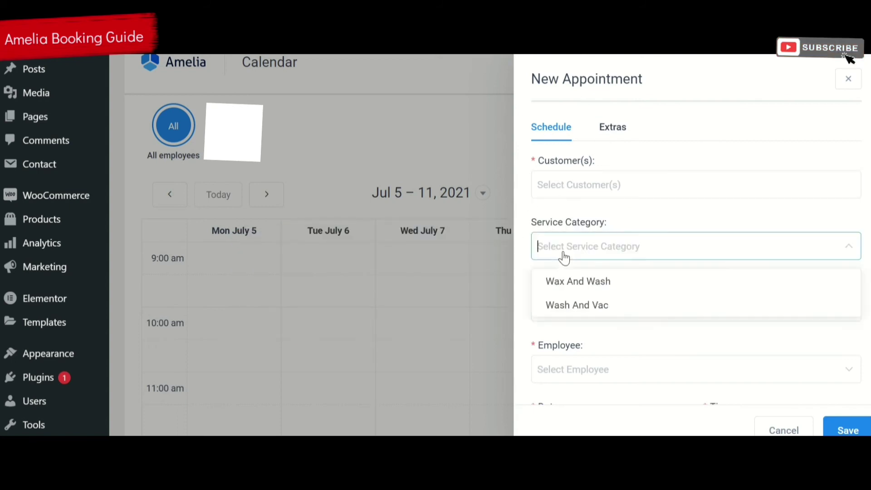
{"action": "left_click", "coordinate": [570, 289]}
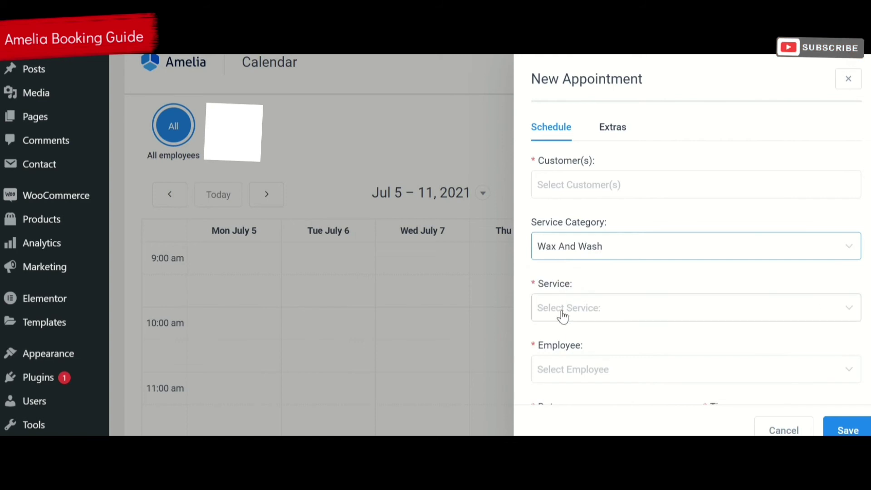
{"action": "left_click", "coordinate": [562, 314]}
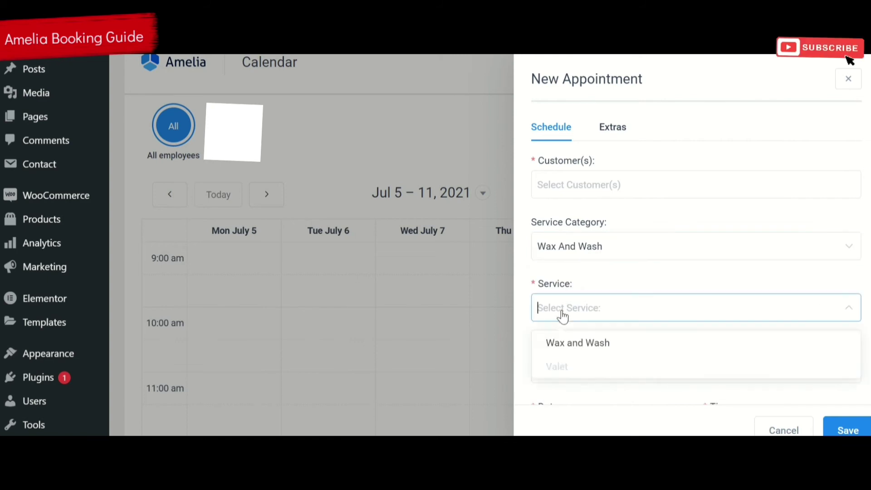
{"action": "left_click", "coordinate": [524, 303]}
{"action": "left_click", "coordinate": [558, 374]}
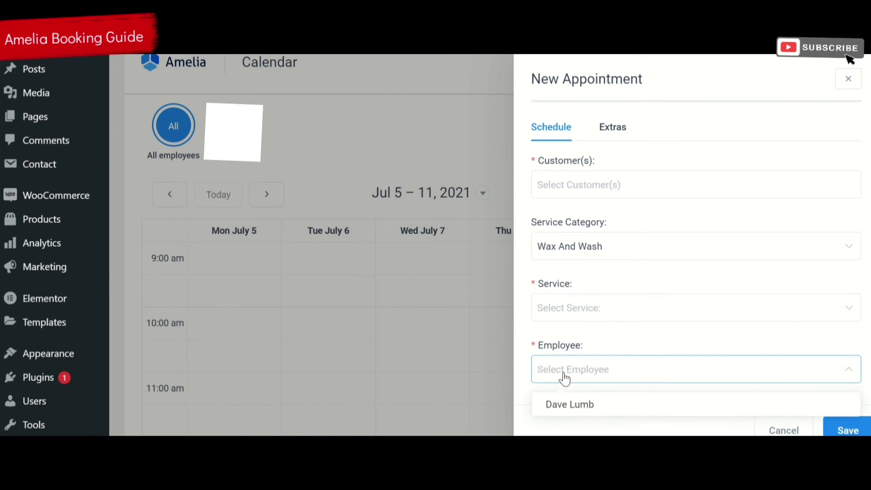
{"action": "left_click", "coordinate": [569, 409]}
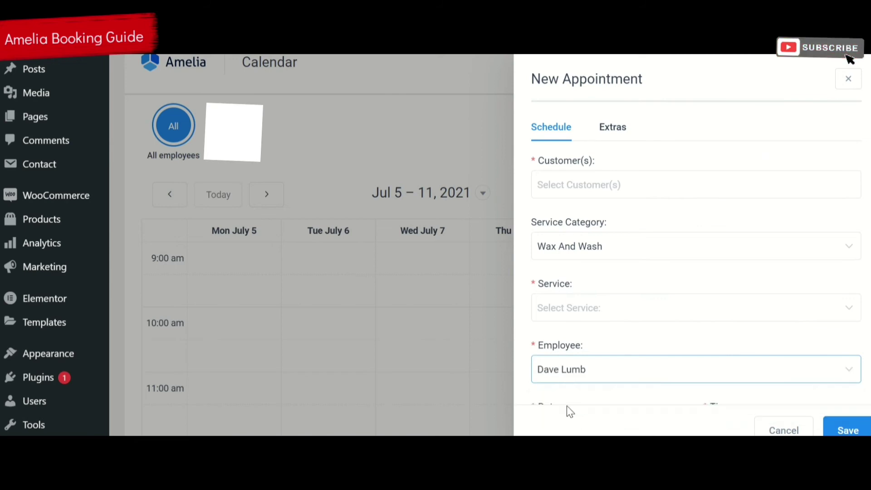
{"action": "scroll", "coordinate": [643, 216], "scroll_direction": "down", "scroll_amount": 5}
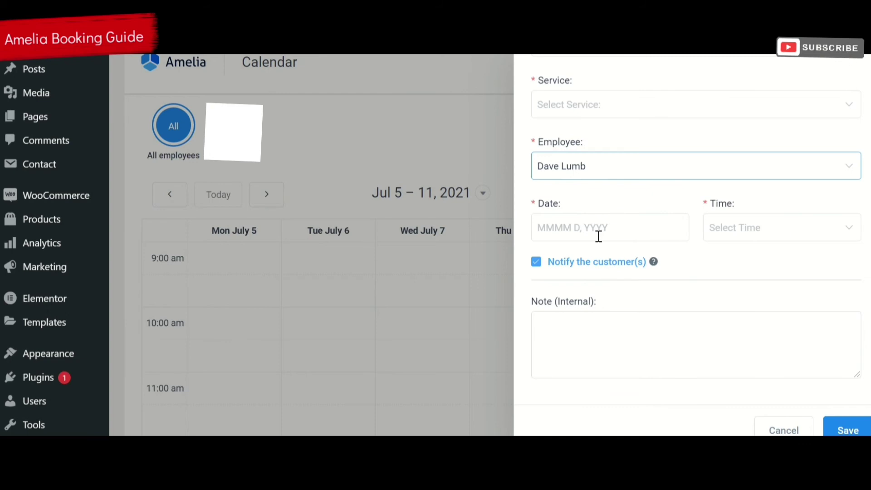
{"action": "left_click", "coordinate": [792, 431]}
{"action": "scroll", "coordinate": [817, 354], "scroll_direction": "down", "scroll_amount": 8}
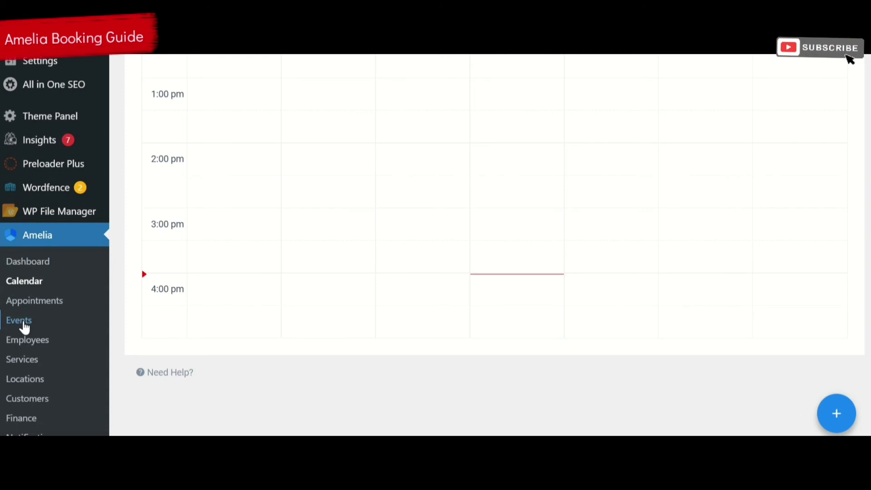
On the Events page, start a new event and name it 'Name'.
{"action": "left_click", "coordinate": [20, 321]}
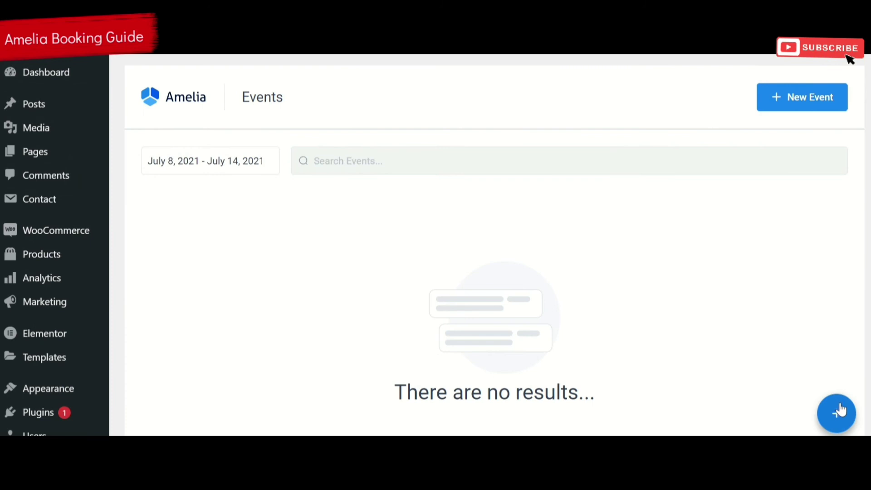
{"action": "left_click", "coordinate": [800, 96]}
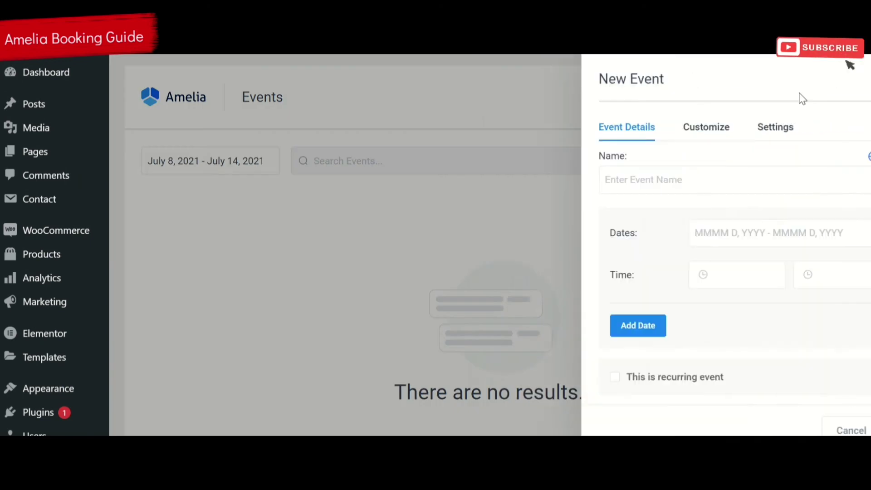
{"action": "left_click", "coordinate": [578, 173]}
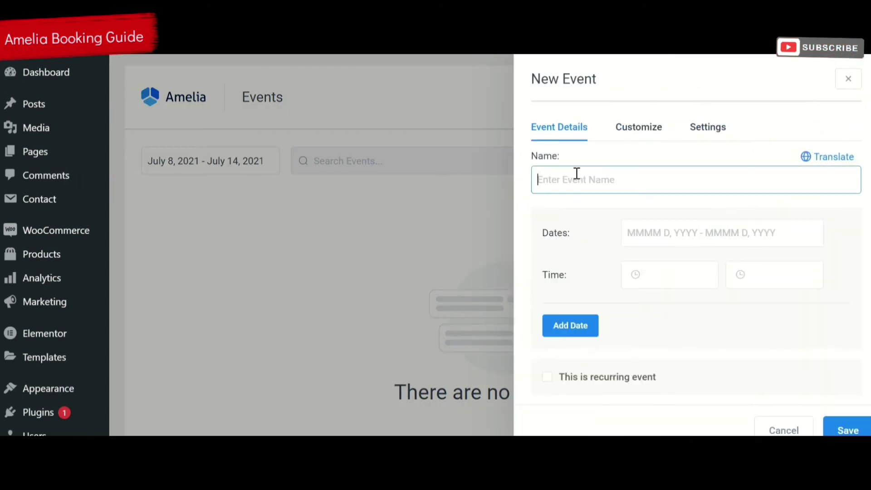
{"action": "type", "text": "Name"}
Schedule the event for July 8, 2021, 00:30–01:00, with 4 maximum allowed spots.
{"action": "left_click", "coordinate": [643, 234]}
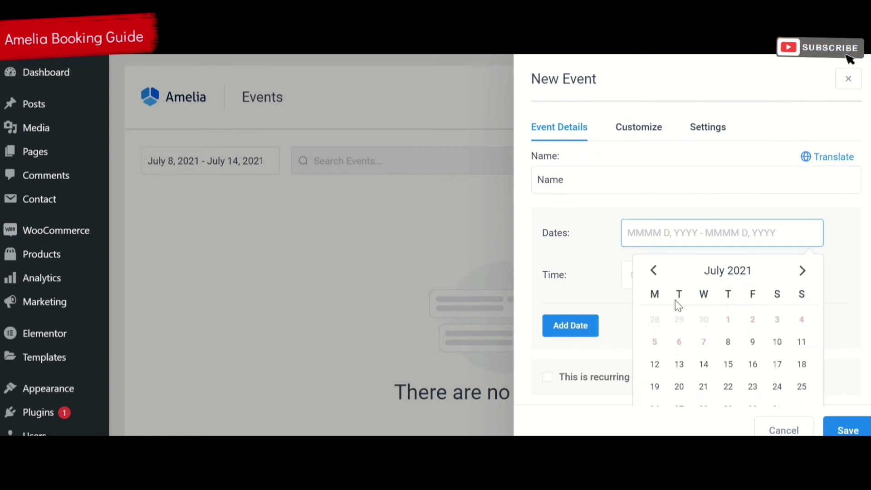
{"action": "left_click", "coordinate": [729, 347]}
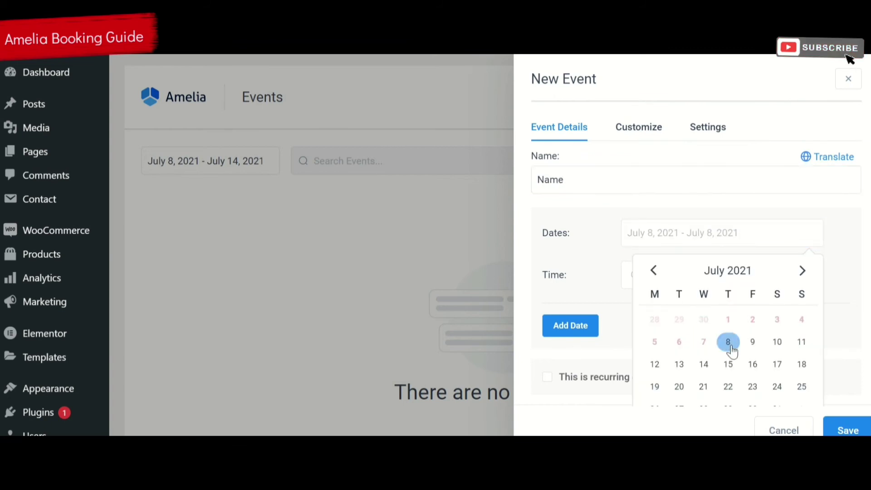
{"action": "left_click", "coordinate": [731, 346]}
{"action": "left_click", "coordinate": [652, 283]}
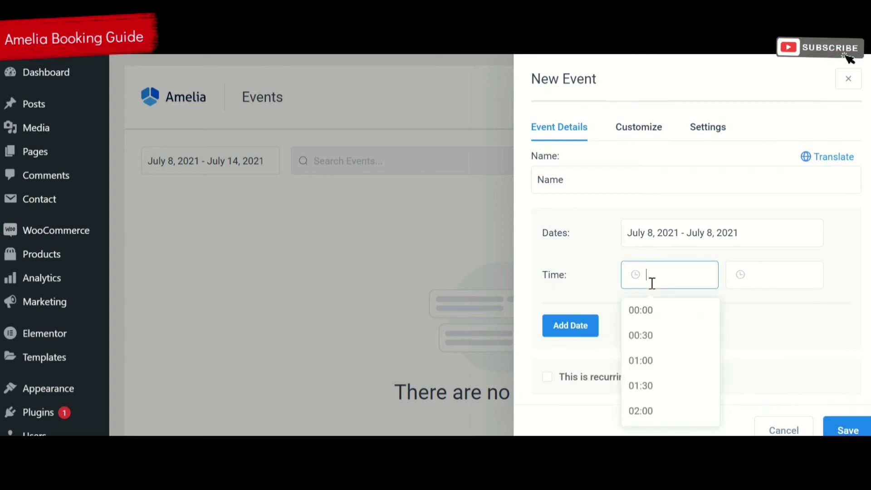
{"action": "left_click", "coordinate": [642, 343]}
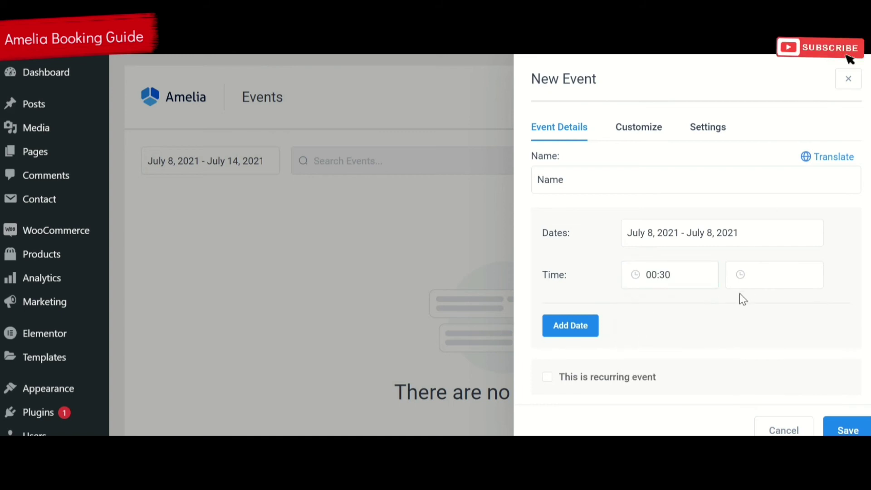
{"action": "left_click", "coordinate": [761, 275]}
{"action": "left_click", "coordinate": [744, 365]}
{"action": "scroll", "coordinate": [590, 136], "scroll_direction": "down", "scroll_amount": 5}
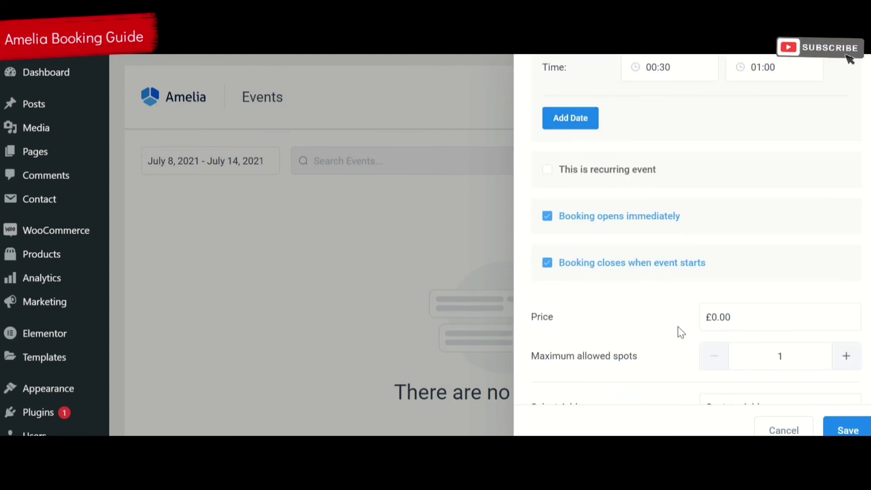
{"action": "left_click", "coordinate": [847, 358]}
{"action": "left_click", "coordinate": [847, 358]}
{"action": "left_click", "coordinate": [847, 358]}
{"action": "left_click", "coordinate": [847, 358]}
{"action": "left_click", "coordinate": [847, 358]}
{"action": "left_click", "coordinate": [847, 357]}
{"action": "left_click", "coordinate": [847, 358]}
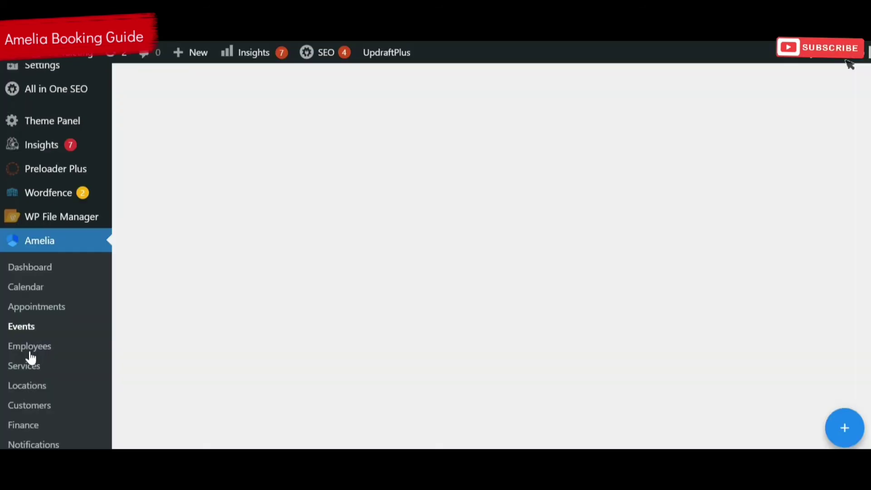
Browse the Employees staff list, then move on to the Services page.
{"action": "left_click", "coordinate": [26, 347]}
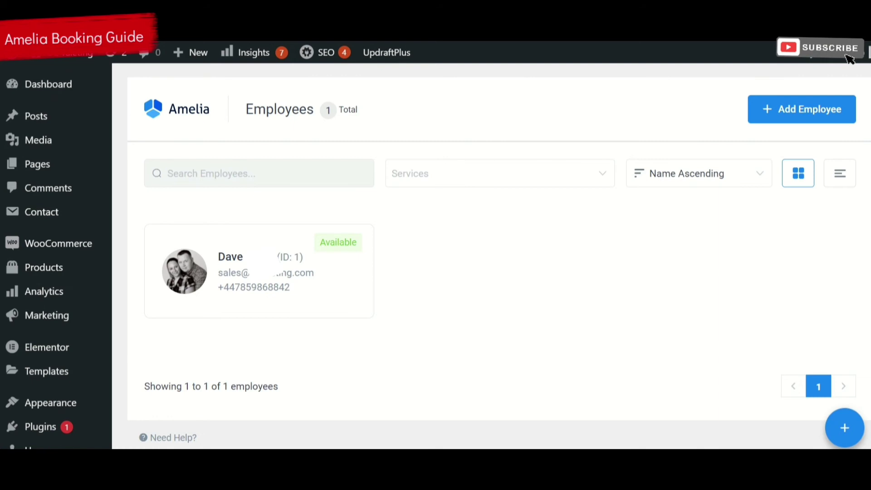
{"action": "scroll", "coordinate": [771, 227], "scroll_direction": "down", "scroll_amount": 3}
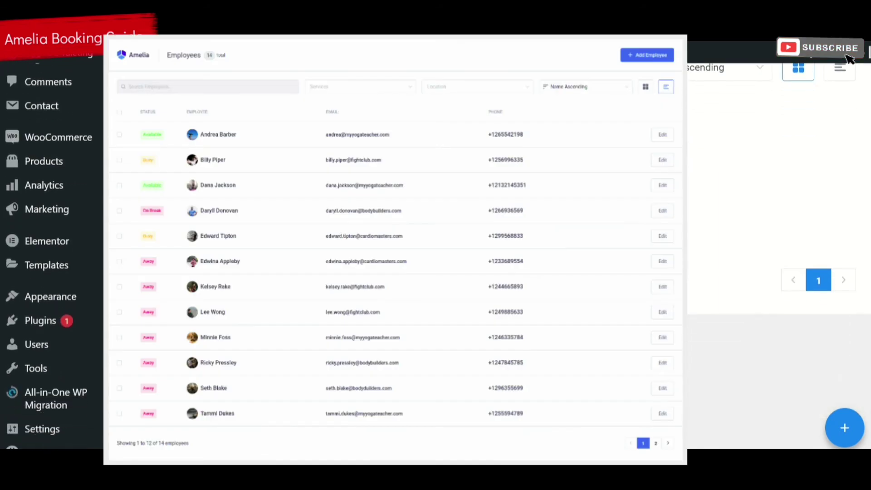
{"action": "scroll", "coordinate": [771, 205], "scroll_direction": "up", "scroll_amount": 1}
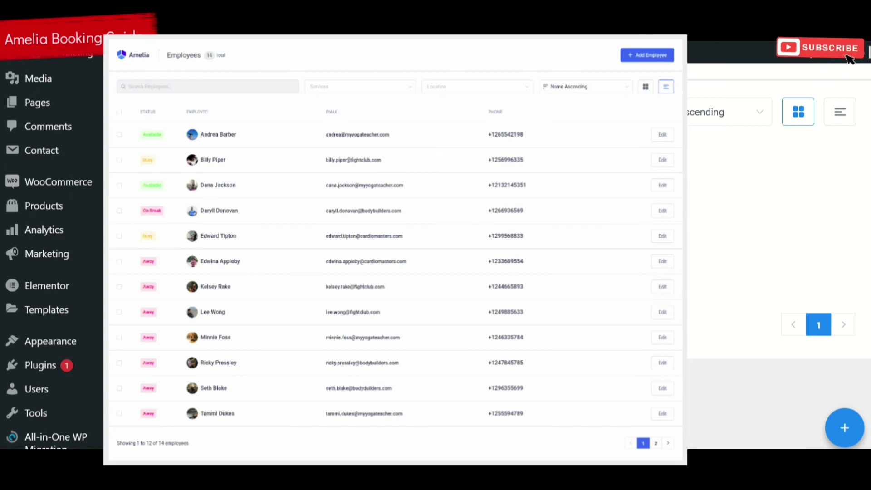
{"action": "scroll", "coordinate": [772, 227], "scroll_direction": "down", "scroll_amount": 3}
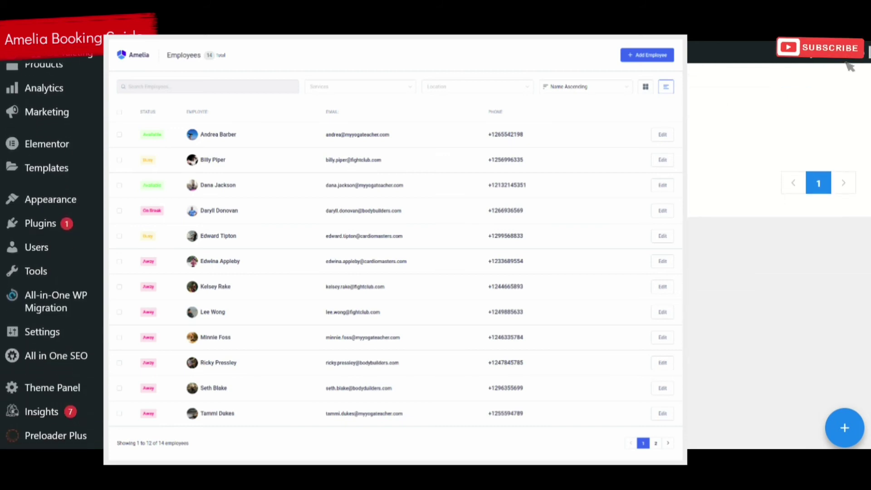
{"action": "scroll", "coordinate": [772, 227], "scroll_direction": "up", "scroll_amount": 3}
{"action": "scroll", "coordinate": [771, 227], "scroll_direction": "down", "scroll_amount": 7}
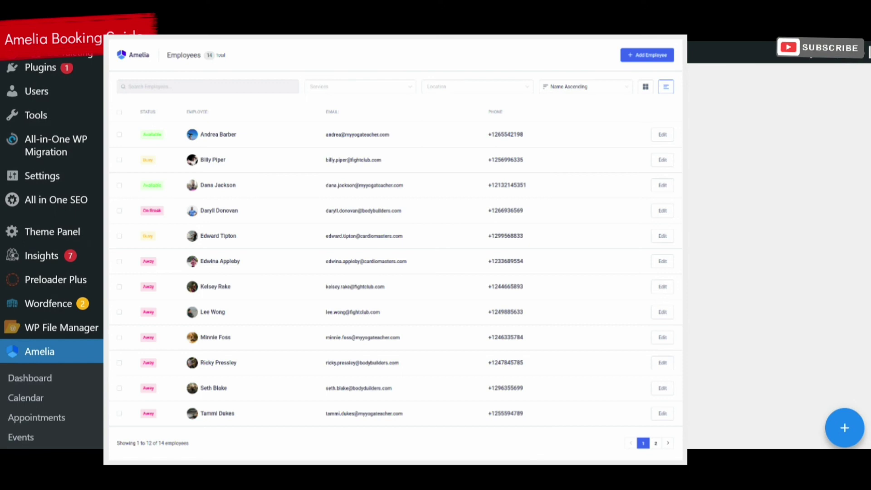
{"action": "scroll", "coordinate": [771, 227], "scroll_direction": "down", "scroll_amount": 3}
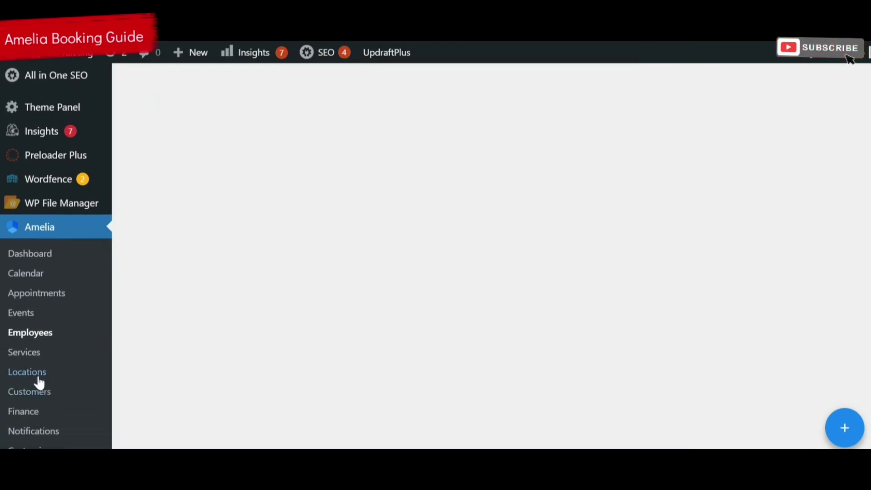
{"action": "left_click", "coordinate": [28, 358]}
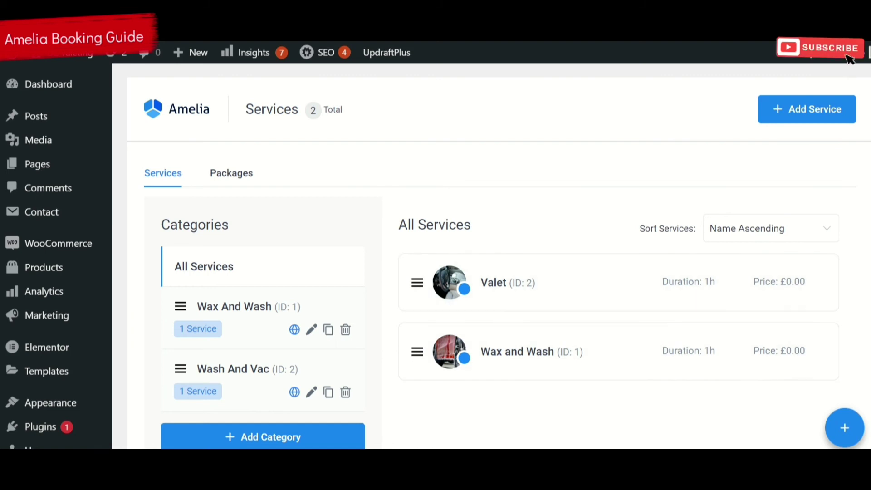
Scroll down the Services list of Wax And Wash and Wash And Vac categories.
{"action": "scroll", "coordinate": [454, 255], "scroll_direction": "down", "scroll_amount": 7}
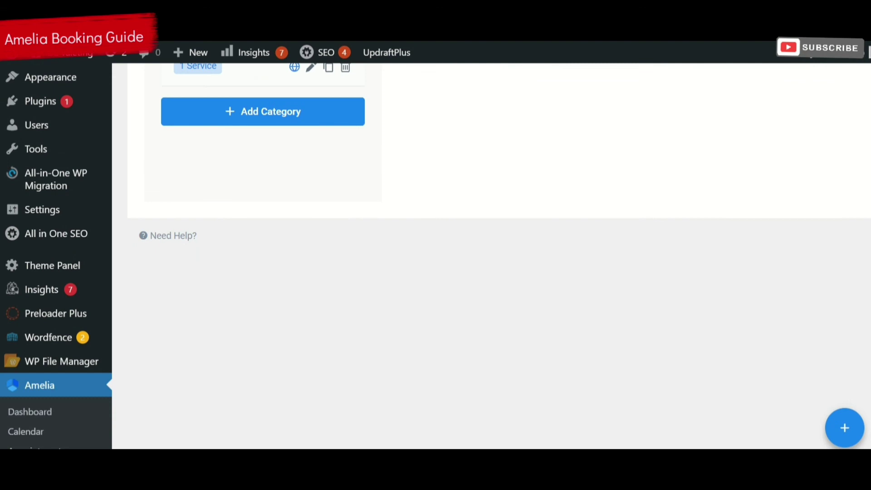
{"action": "scroll", "coordinate": [454, 255], "scroll_direction": "down", "scroll_amount": 3}
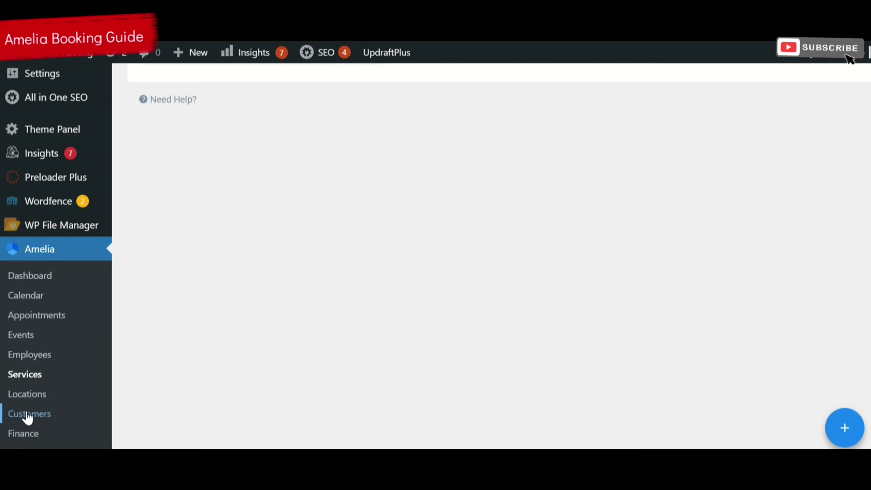
Open Customers and review the single customer, last booked June 16, 2021 at 10:30 am.
{"action": "left_click", "coordinate": [28, 414]}
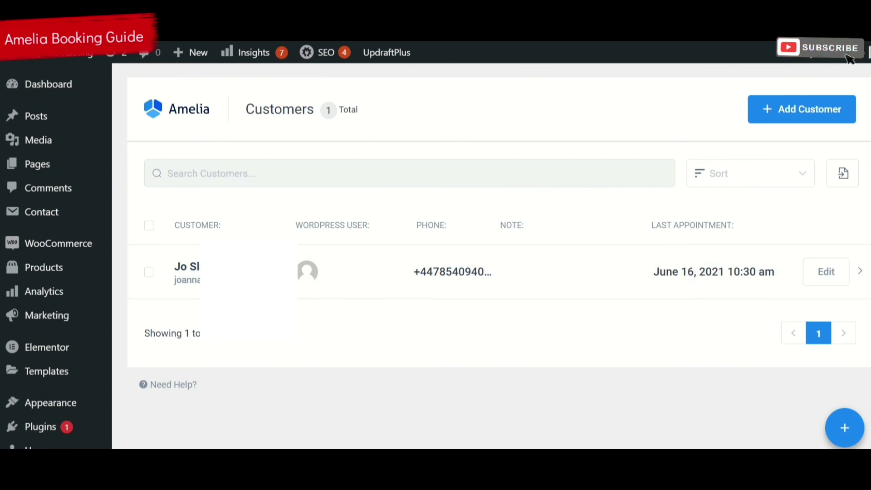
{"action": "scroll", "coordinate": [492, 245], "scroll_direction": "down", "scroll_amount": 3}
{"action": "scroll", "coordinate": [491, 245], "scroll_direction": "up", "scroll_amount": 2}
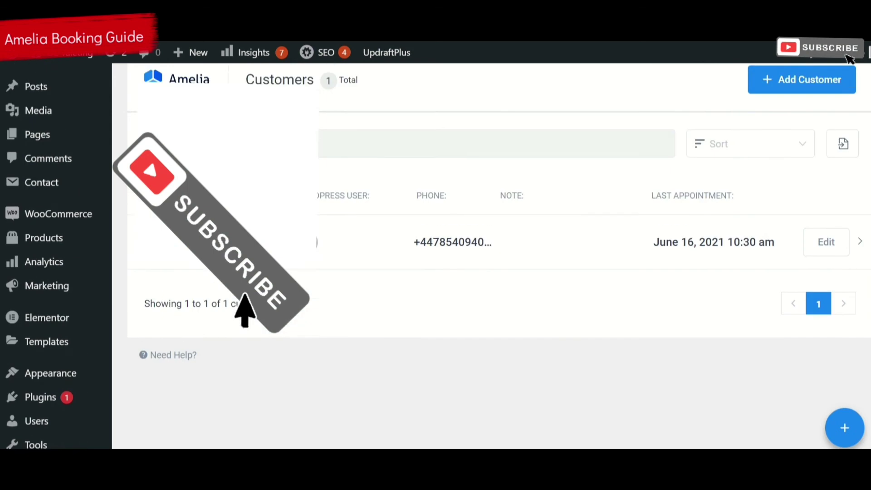
{"action": "scroll", "coordinate": [492, 245], "scroll_direction": "up", "scroll_amount": 1}
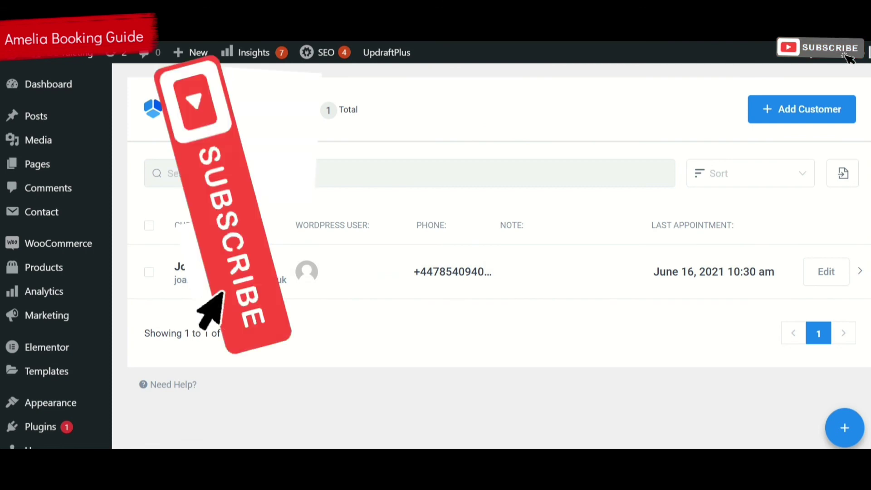
{"action": "scroll", "coordinate": [491, 257], "scroll_direction": "down", "scroll_amount": 5}
{"action": "scroll", "coordinate": [491, 257], "scroll_direction": "down", "scroll_amount": 7}
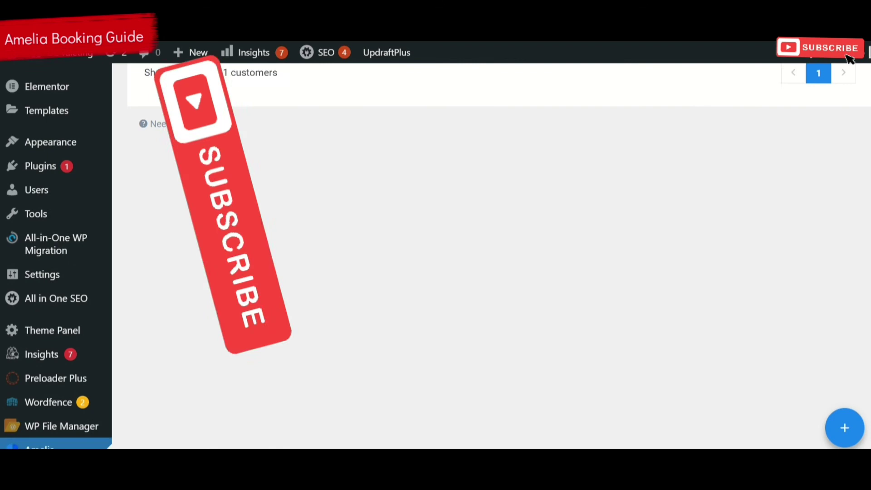